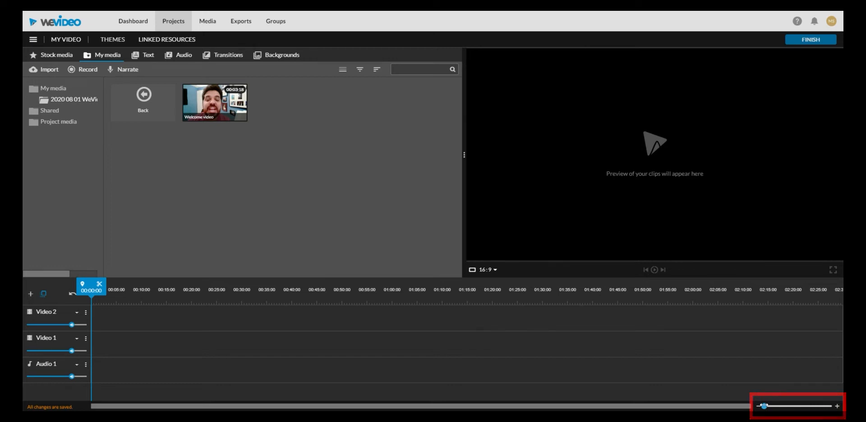
# - Place the Welcome video from the 2020 08 01 folder at the start of Video 1 and play it from near the beginning
pyautogui.moveTo(764, 406)
pyautogui.mouseDown()
pyautogui.moveTo(788, 406)
pyautogui.moveTo(760, 406)
pyautogui.mouseUp()
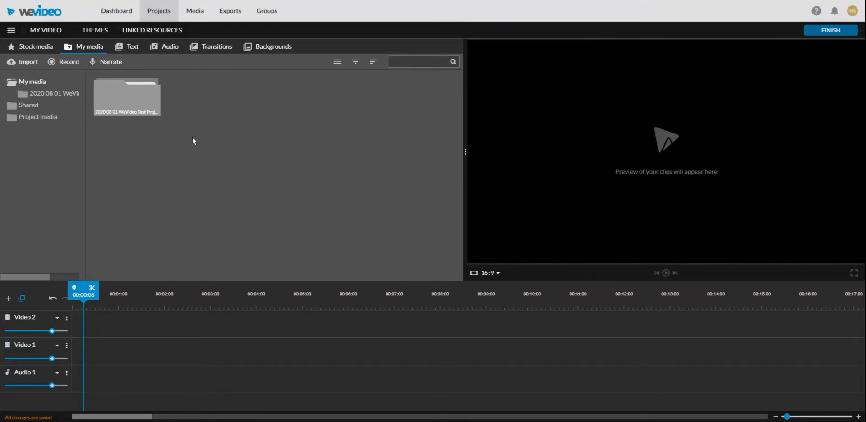
pyautogui.click(130, 96)
pyautogui.moveTo(190, 96); pyautogui.dragTo(324, 354)
pyautogui.moveTo(409, 355); pyautogui.dragTo(170, 356)
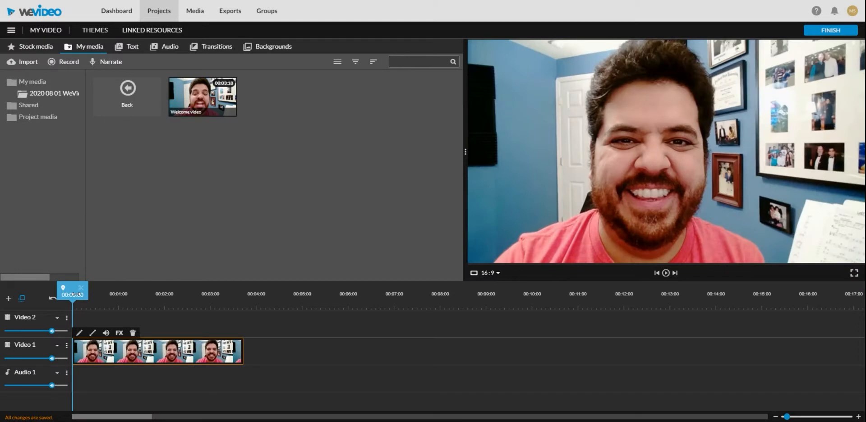
pyautogui.moveTo(72, 294)
pyautogui.mouseDown()
pyautogui.moveTo(182, 295)
pyautogui.moveTo(79, 298)
pyautogui.mouseUp()
pyautogui.press('space')
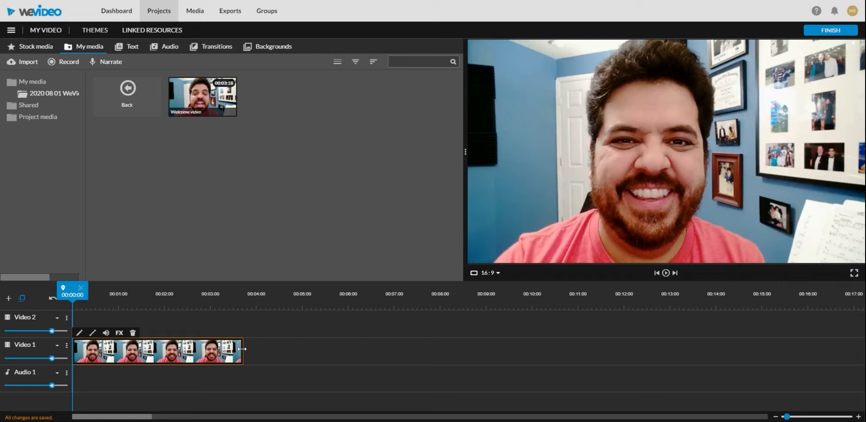
# - Trim the end of the Welcome video clip back to about 00:01:16 and play it from the start
pyautogui.moveTo(242, 349); pyautogui.dragTo(147, 363)
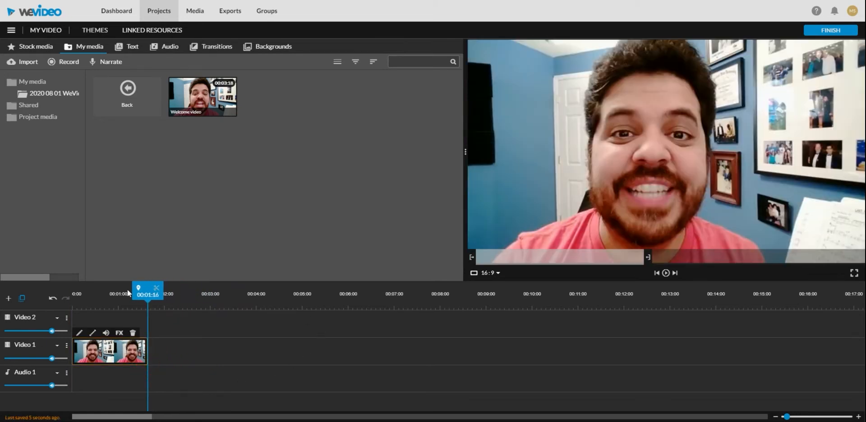
pyautogui.moveTo(149, 293); pyautogui.dragTo(65, 294)
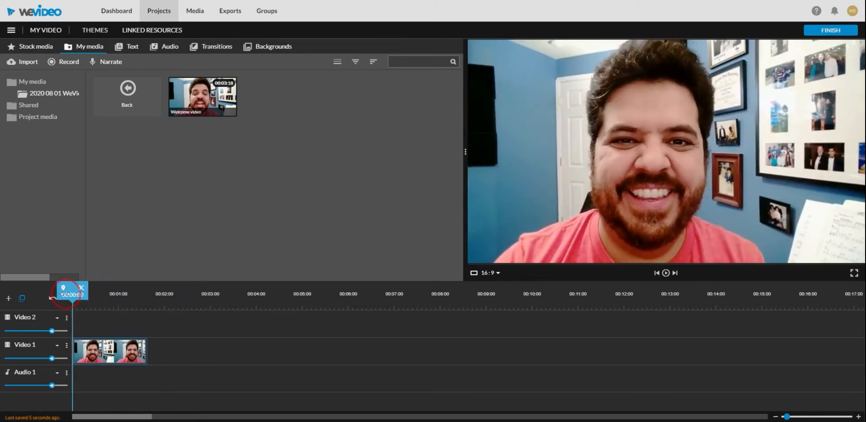
pyautogui.press('space')
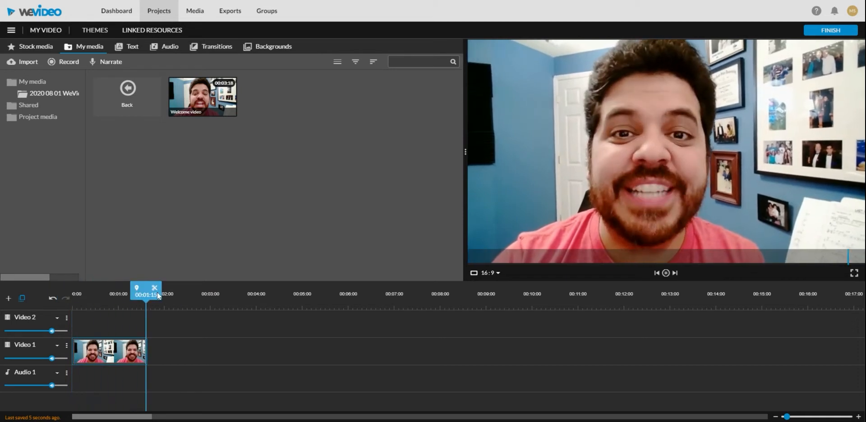
# - Extend the trimmed Welcome video clip back to its full length and play it from the start
pyautogui.moveTo(147, 350); pyautogui.dragTo(325, 352)
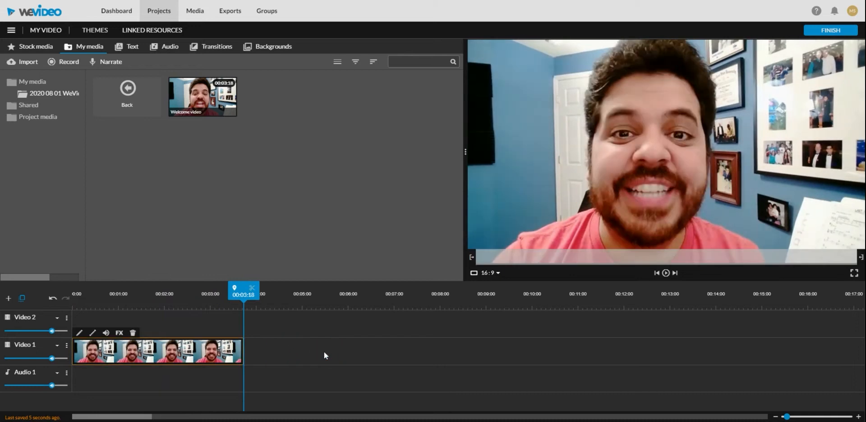
pyautogui.moveTo(244, 291); pyautogui.dragTo(54, 302)
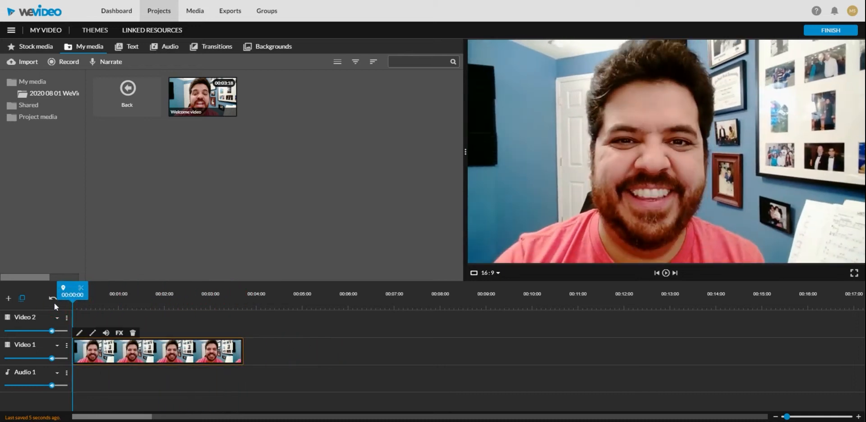
pyautogui.press('space')
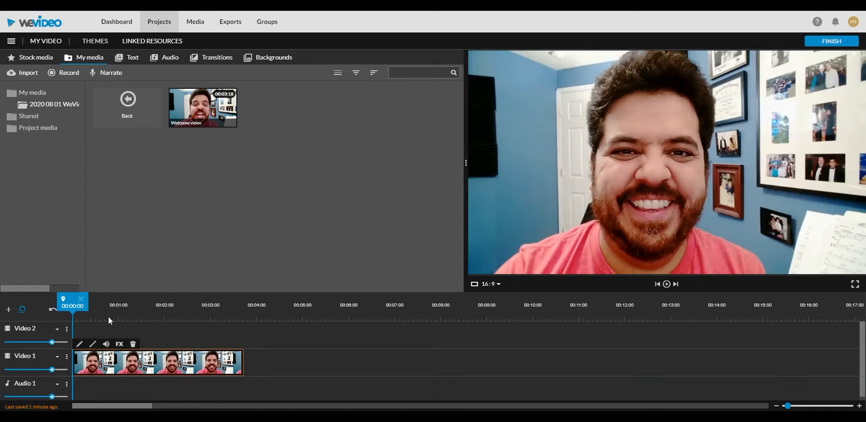
# - Cut a middle section ending at 00:02:03 out of the Welcome video clip and move the remaining piece over to close the gap
pyautogui.moveTo(75, 313); pyautogui.dragTo(171, 320)
pyautogui.click(145, 299)
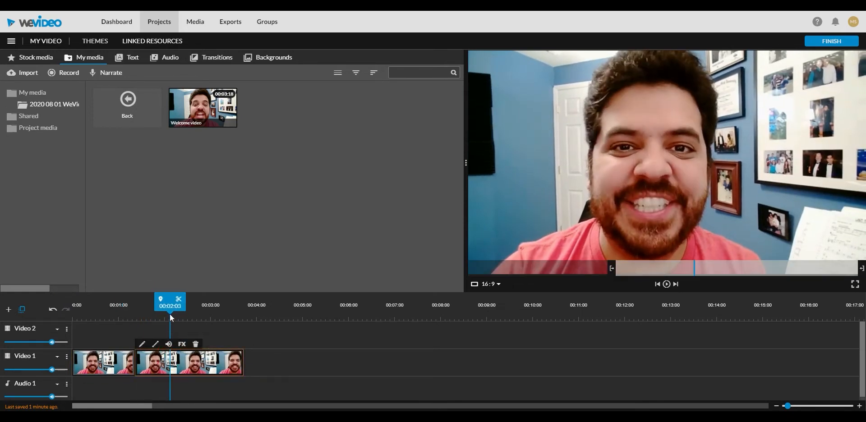
pyautogui.click(178, 303)
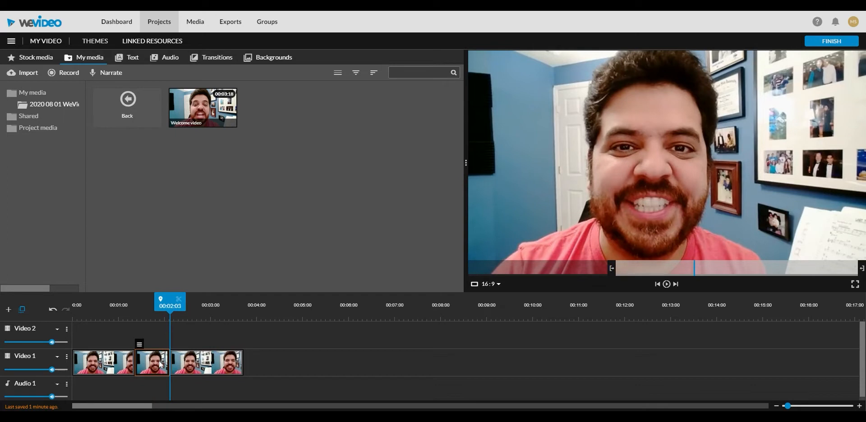
pyautogui.press('Delete')
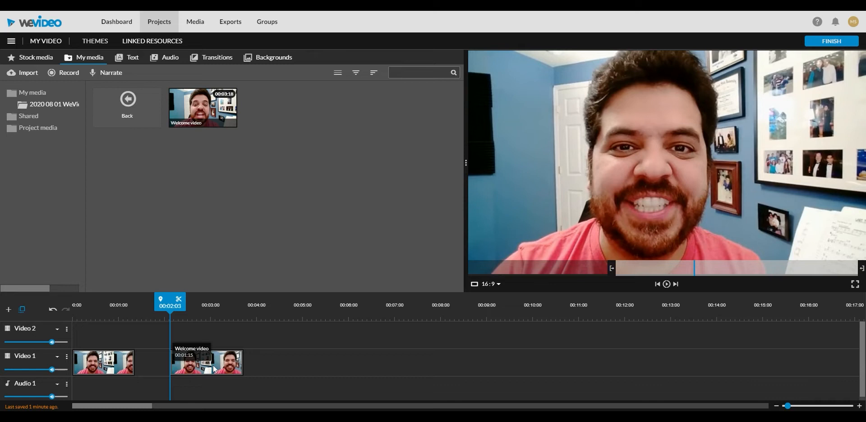
pyautogui.moveTo(214, 368); pyautogui.dragTo(178, 365)
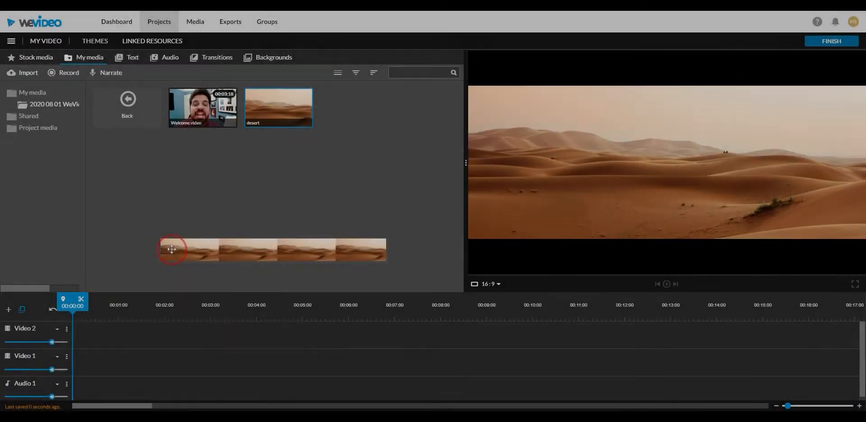
# - Place the desert image at the start of Video 1 and shorten it from its end
pyautogui.moveTo(168, 248); pyautogui.dragTo(79, 357)
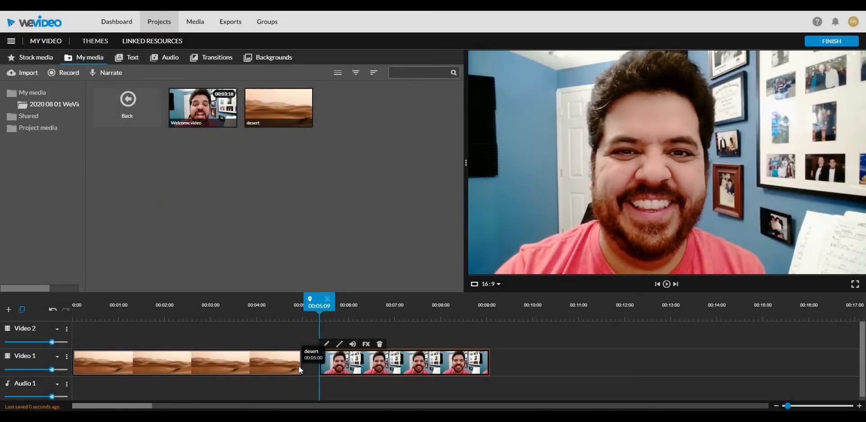
pyautogui.moveTo(298, 366); pyautogui.dragTo(115, 366)
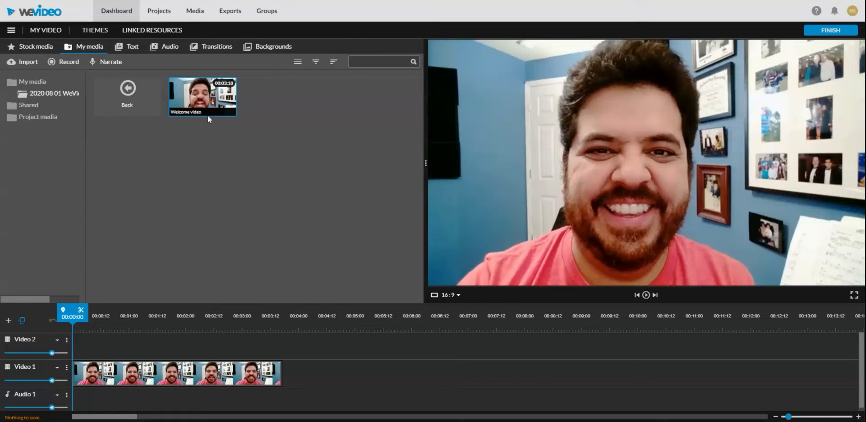
# - Preview the Snippet Transparent - Quote, Bullseye - Title, Cheesecake - Lower third and Big Game - 3 Lines motion texts
pyautogui.click(132, 47)
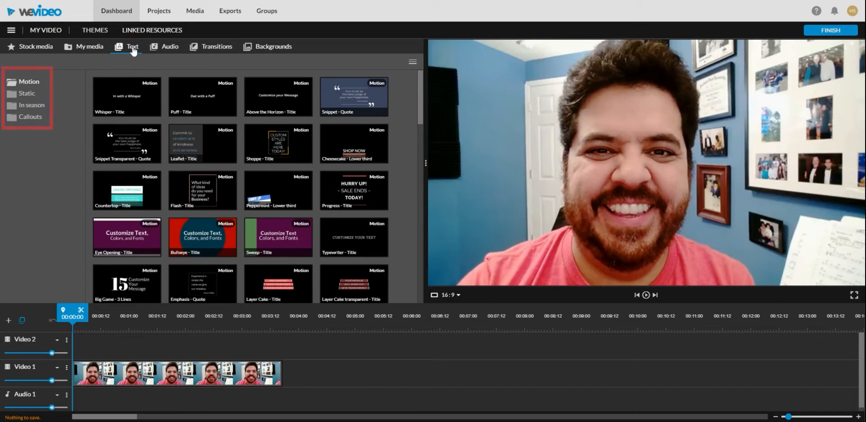
pyautogui.click(138, 140)
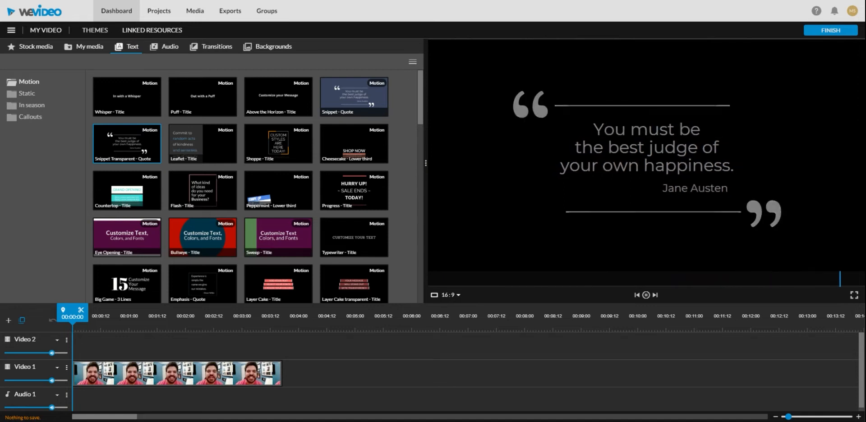
pyautogui.click(200, 219)
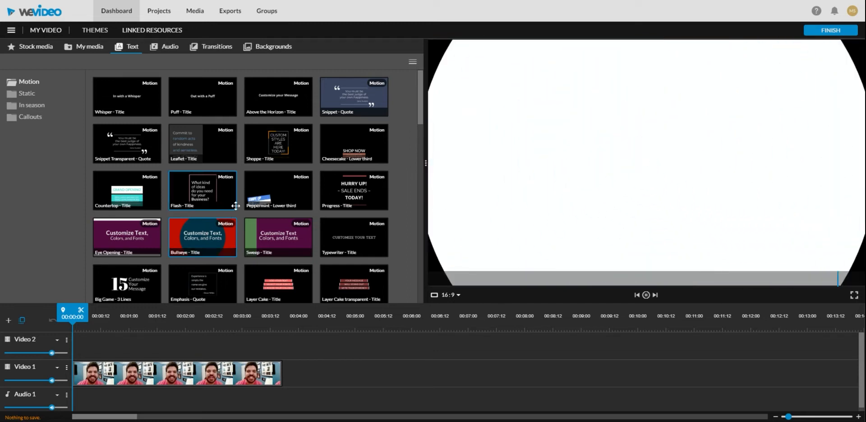
pyautogui.click(361, 139)
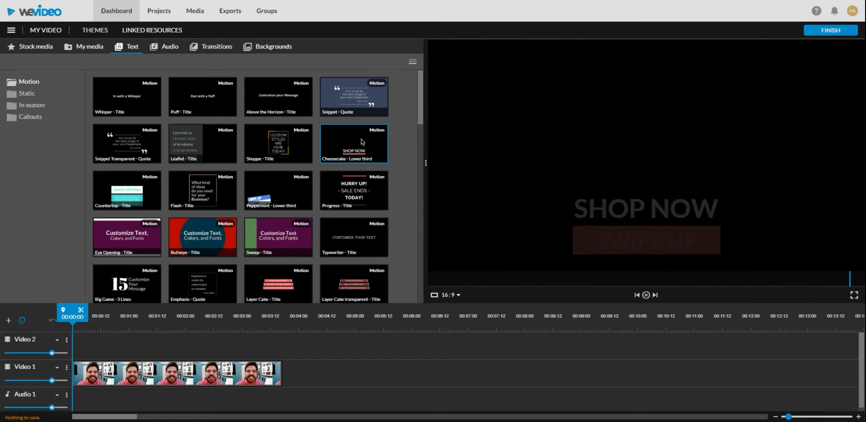
pyautogui.click(142, 288)
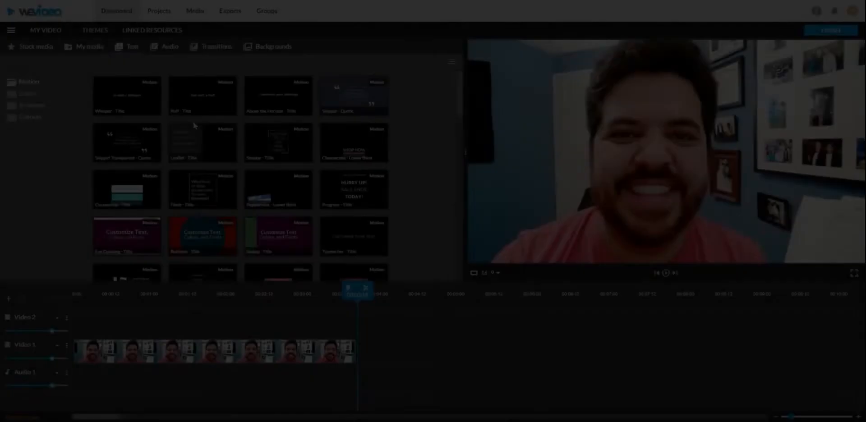
# - Add the Stack - Title motion text at the start of the Video 1 track
pyautogui.scroll(-5, 193, 120)
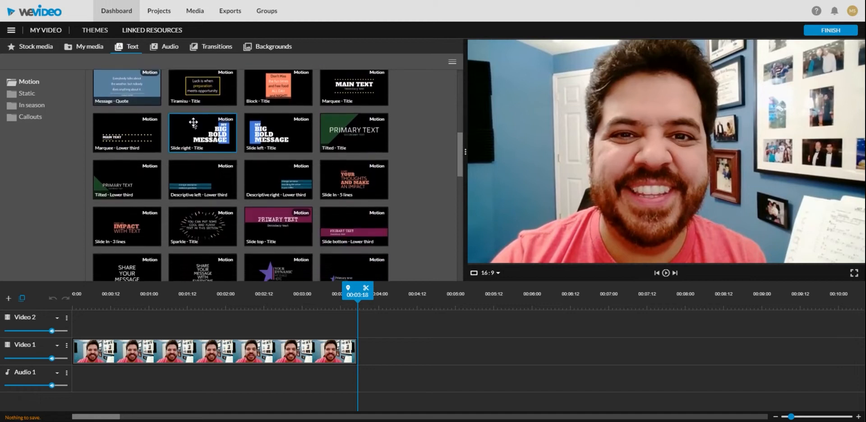
pyautogui.scroll(-4, 193, 121)
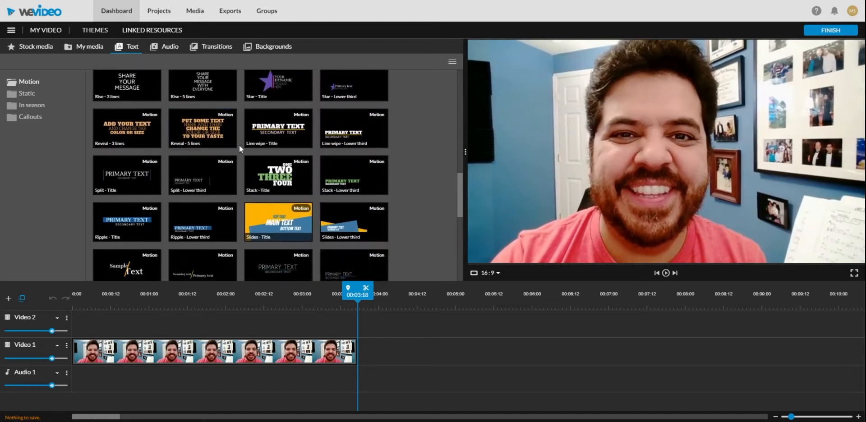
pyautogui.moveTo(284, 168); pyautogui.dragTo(77, 356)
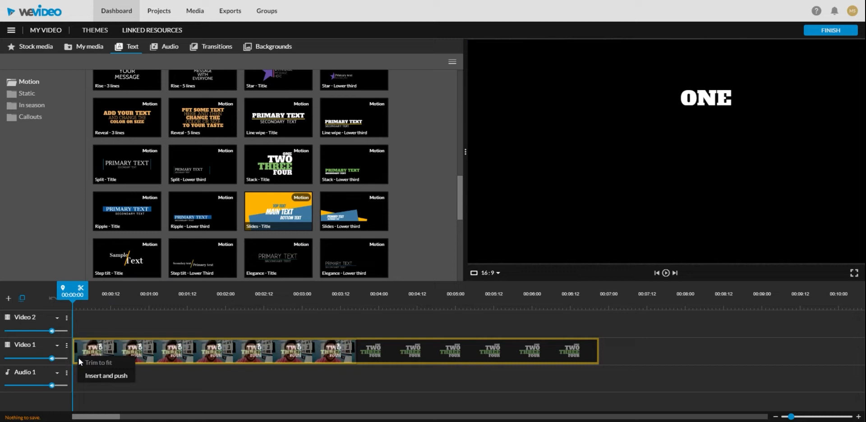
pyautogui.click(134, 382)
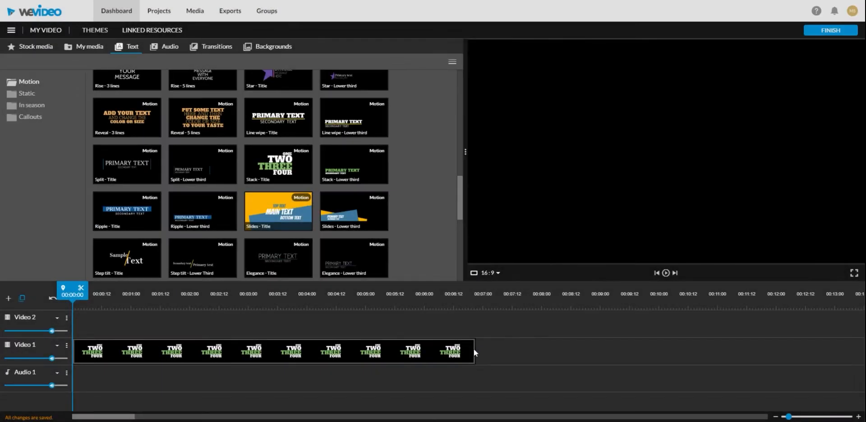
# - Shorten the Stack - Title clip so it ends at about 00:04:06 and play it from the start
pyautogui.moveTo(473, 350); pyautogui.dragTo(321, 352)
pyautogui.moveTo(325, 292); pyautogui.dragTo(75, 292)
pyautogui.press('space')
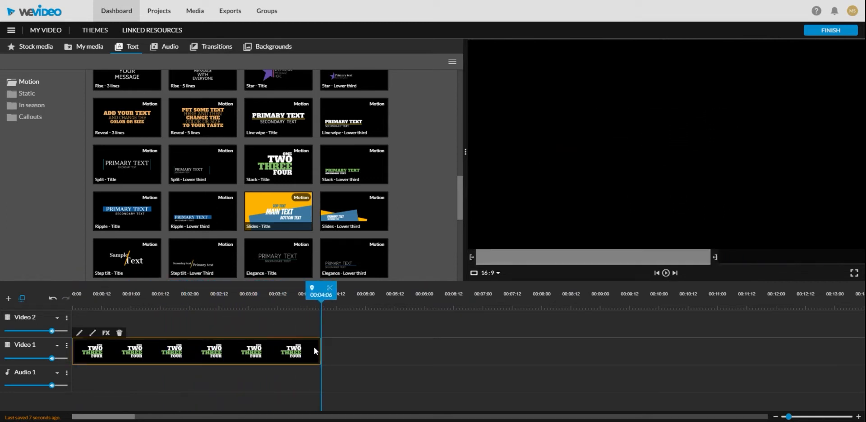
# - Lengthen the Stack - Title clip on Video 1 from its end and play it from the start
pyautogui.moveTo(319, 352); pyautogui.dragTo(539, 351)
pyautogui.moveTo(541, 295); pyautogui.dragTo(1, 297)
pyautogui.press('space')
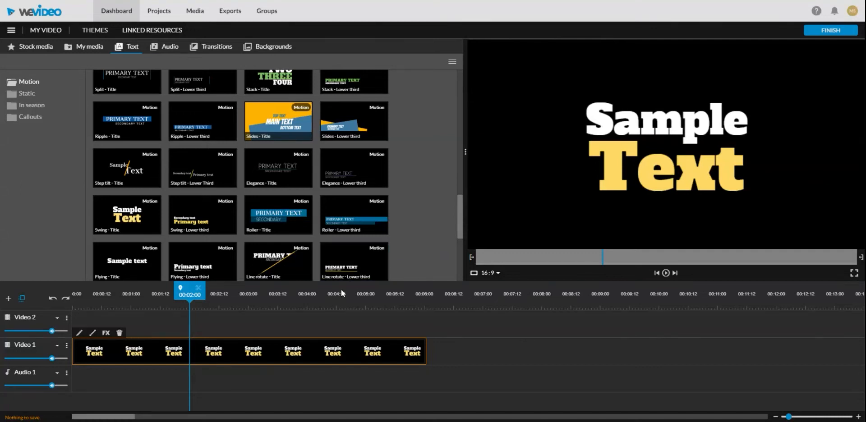
# - Change the Swing - Title text on Video 1 to MOTIVATION and MONDAY and save the changes
pyautogui.doubleClick(293, 346)
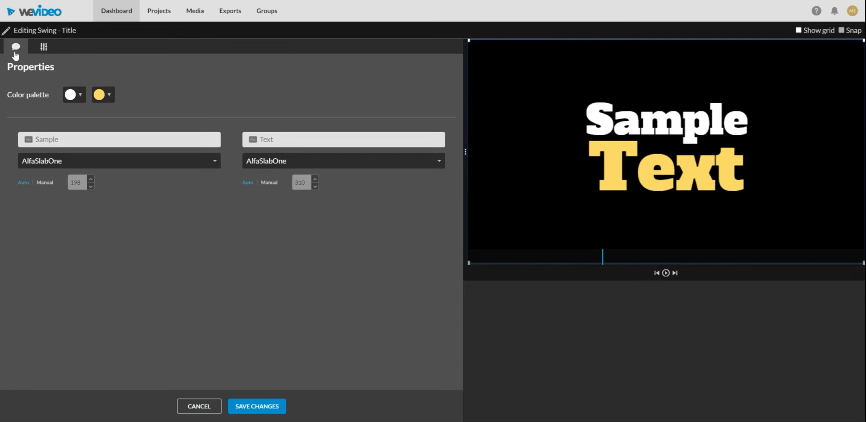
pyautogui.click(46, 139)
pyautogui.write('MOTIVATION')
pyautogui.press('Tab')
pyautogui.write('MONDAY')
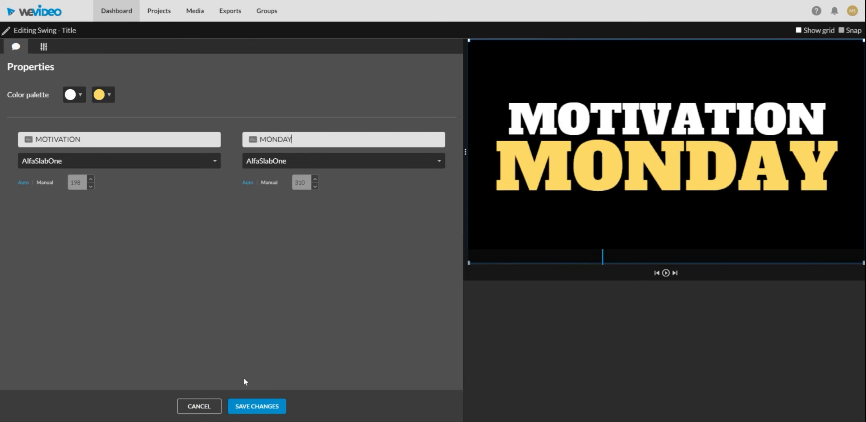
pyautogui.click(266, 408)
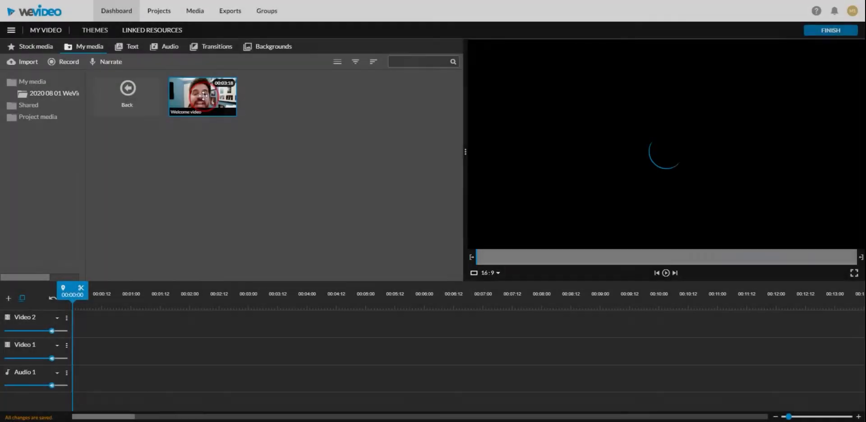
# - Place the Welcome video at the start of the empty Video 1 track and play it
pyautogui.moveTo(202, 96); pyautogui.dragTo(117, 263)
pyautogui.moveTo(94, 343); pyautogui.dragTo(84, 344)
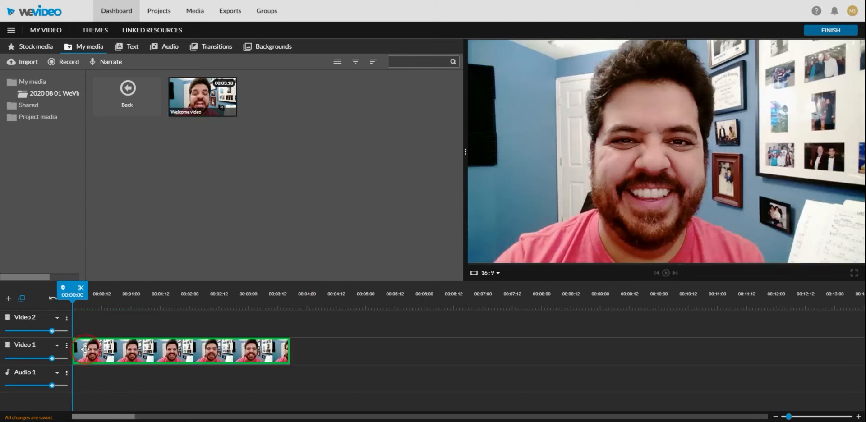
pyautogui.press('space')
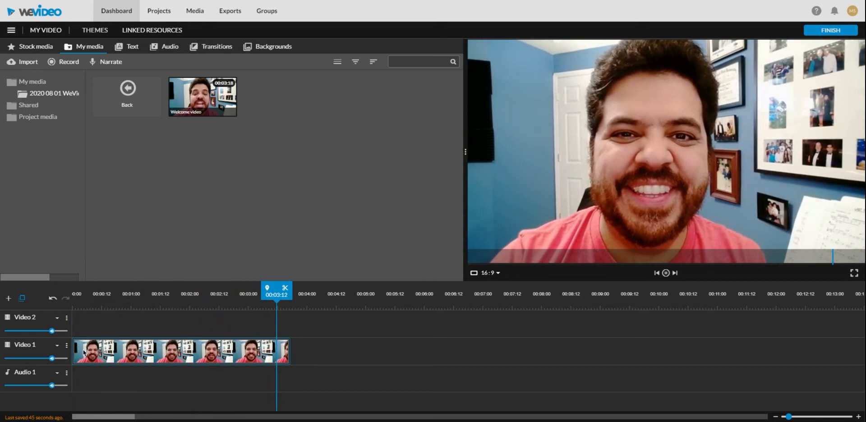
# - Move the Welcome video clip from Video 1 up to Video 2 and play the timeline
pyautogui.moveTo(111, 356); pyautogui.dragTo(107, 338)
pyautogui.press('space')
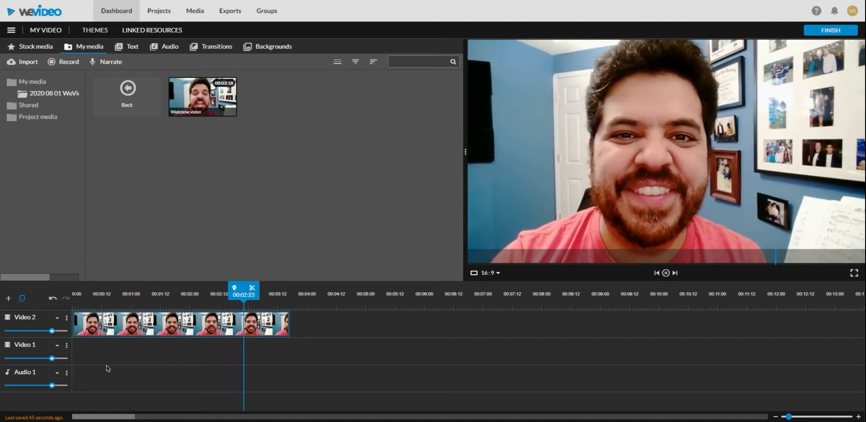
pyautogui.press('space')
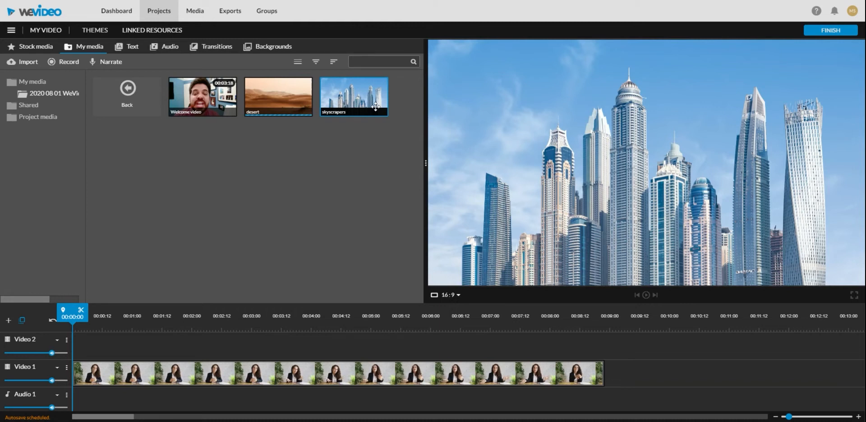
# - Place the skyscrapers image on Video 2 at about 00:01:23, trim its end to about 00:04:00, and return the playhead to the start
pyautogui.moveTo(354, 98); pyautogui.dragTo(201, 343)
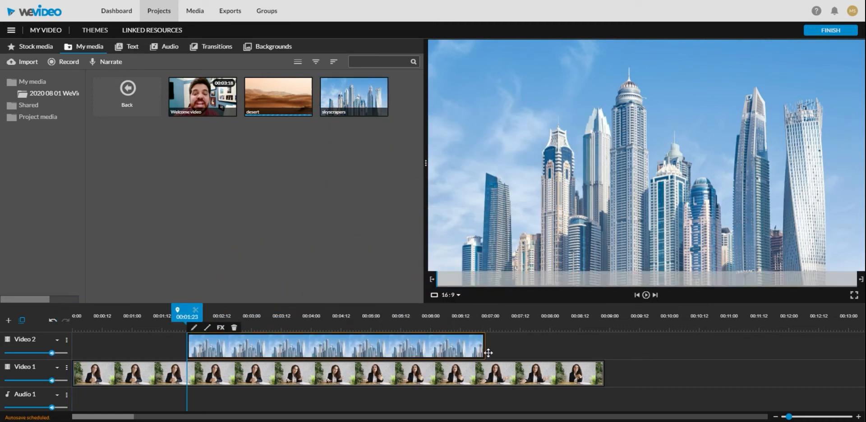
pyautogui.moveTo(484, 353); pyautogui.dragTo(344, 352)
pyautogui.moveTo(351, 317); pyautogui.dragTo(72, 316)
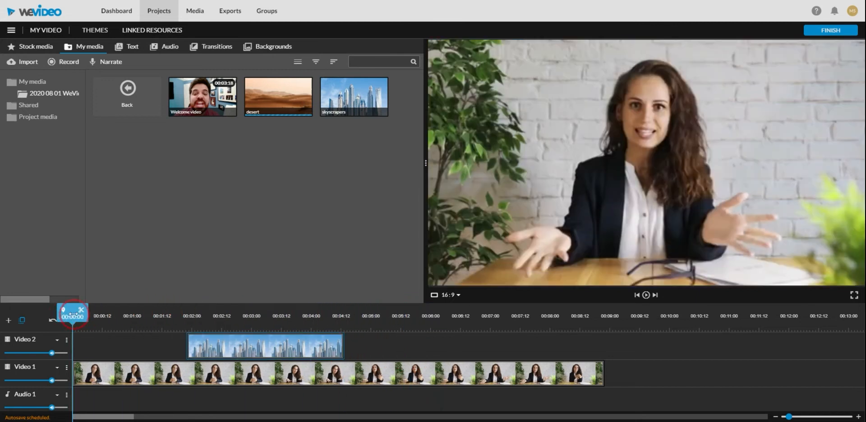
# - Play the timeline from the start to preview the skyscrapers image layered over the Video 1 clip
pyautogui.press('space')
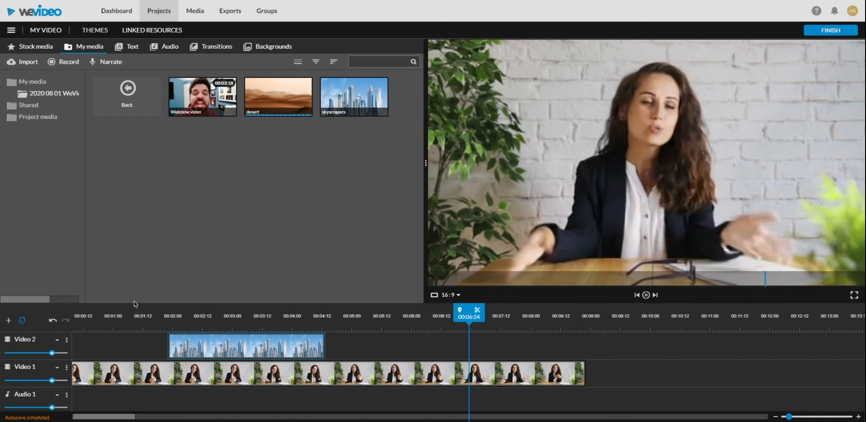
pyautogui.press('space')
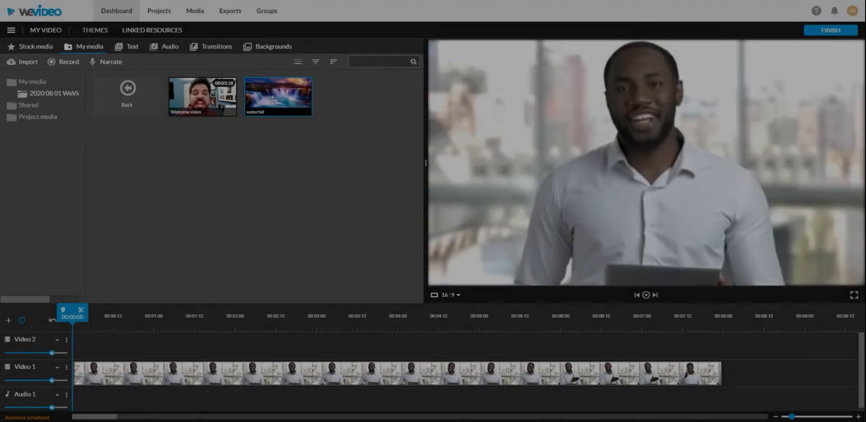
# - Place the waterfall image on Video 2 at 00:01:14, trim its end to about 00:02:21, and play the timeline from the start
pyautogui.moveTo(277, 96); pyautogui.dragTo(237, 337)
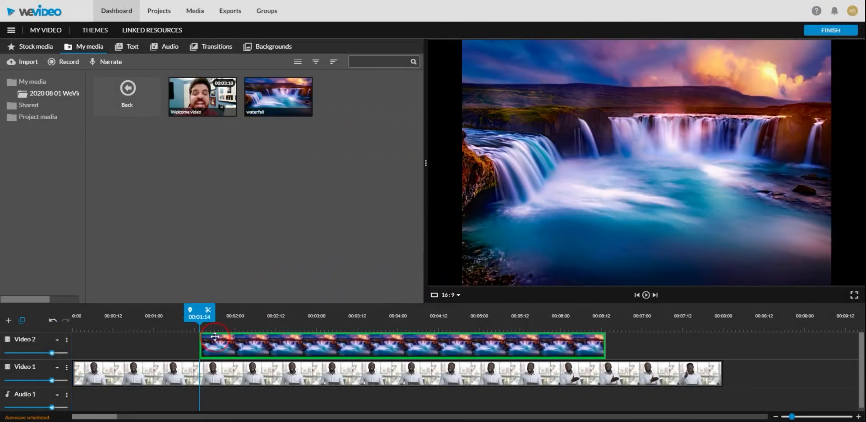
pyautogui.moveTo(602, 342); pyautogui.dragTo(307, 362)
pyautogui.moveTo(307, 310); pyautogui.dragTo(2, 301)
pyautogui.press('space')
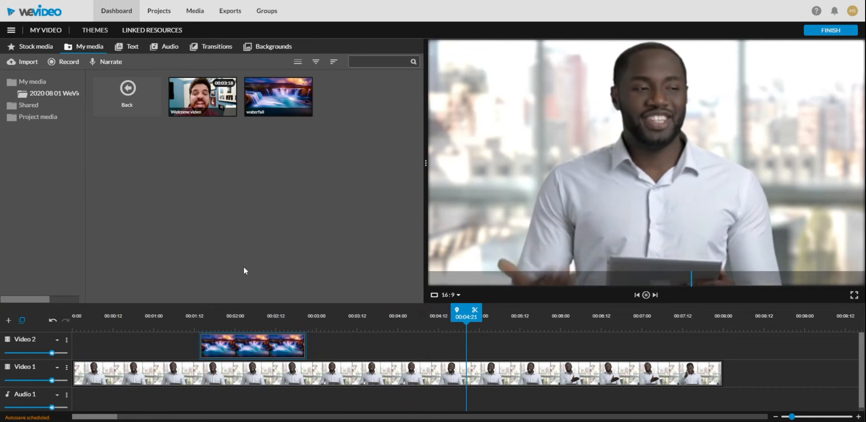
pyautogui.press('space')
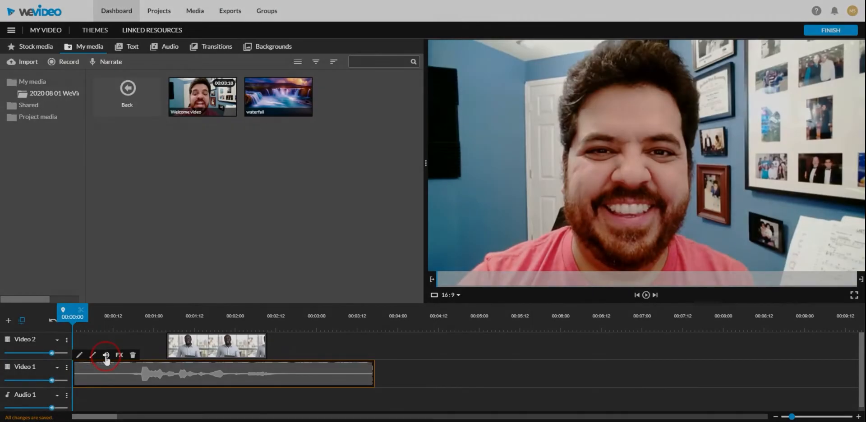
# - Lower the volume of the Welcome video clip on Video 1 to zero and play the timeline
pyautogui.click(106, 356)
pyautogui.moveTo(163, 330)
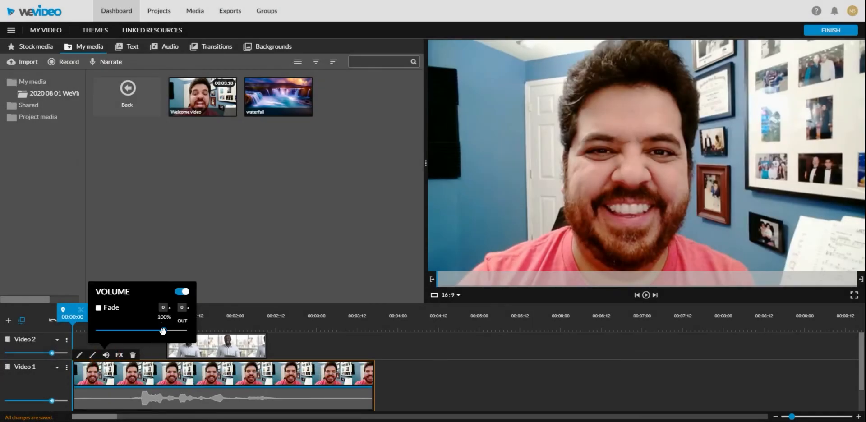
pyautogui.moveTo(163, 331); pyautogui.dragTo(100, 330)
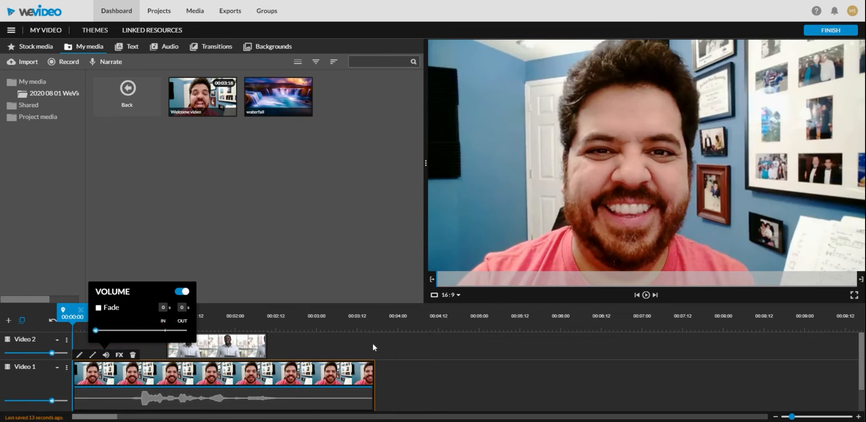
pyautogui.click(373, 347)
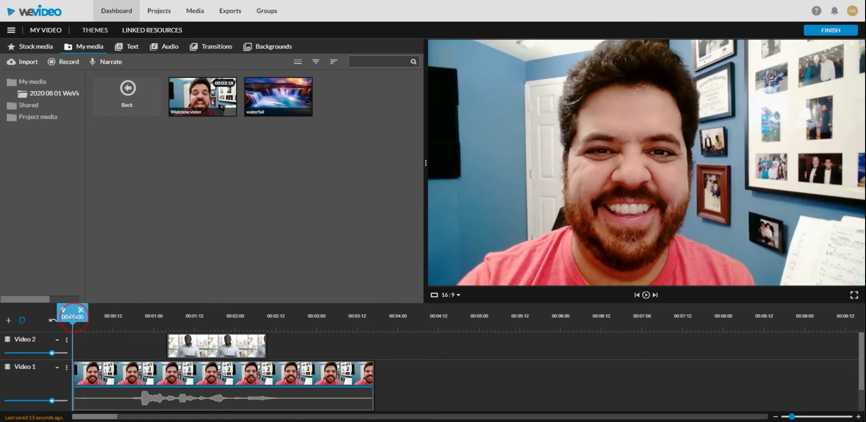
pyautogui.press('space')
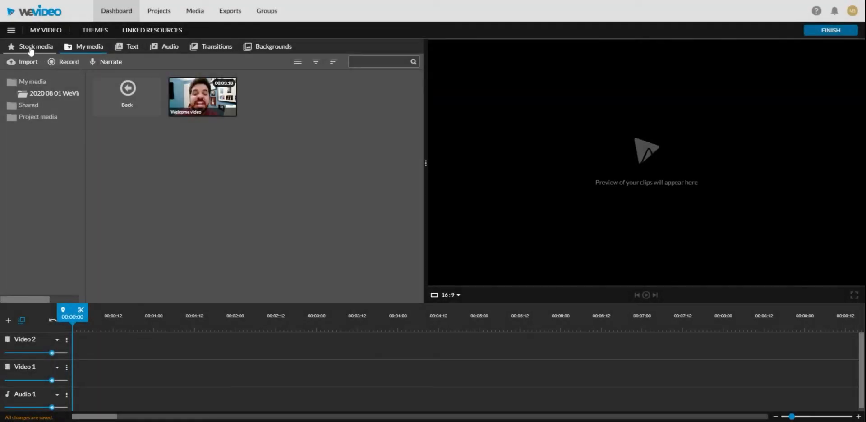
# - Search the stock media for rollercoaster, limit the results to videos, and browse them
pyautogui.click(31, 49)
pyautogui.write('rollercoaster')
pyautogui.press('Return')
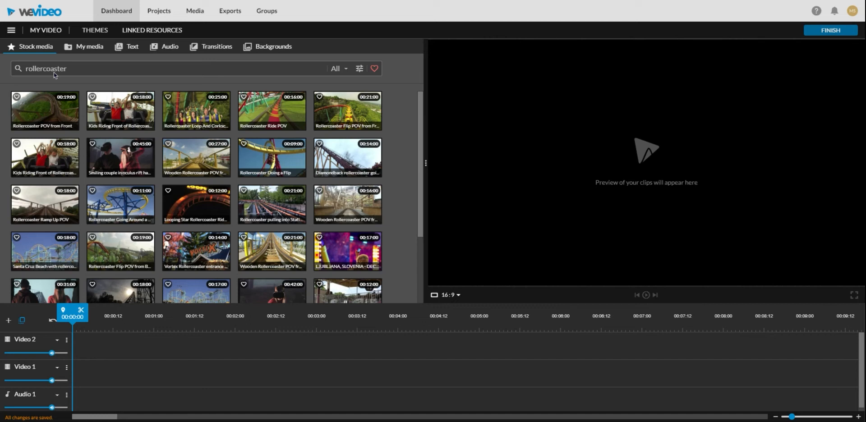
pyautogui.click(342, 71)
pyautogui.click(349, 98)
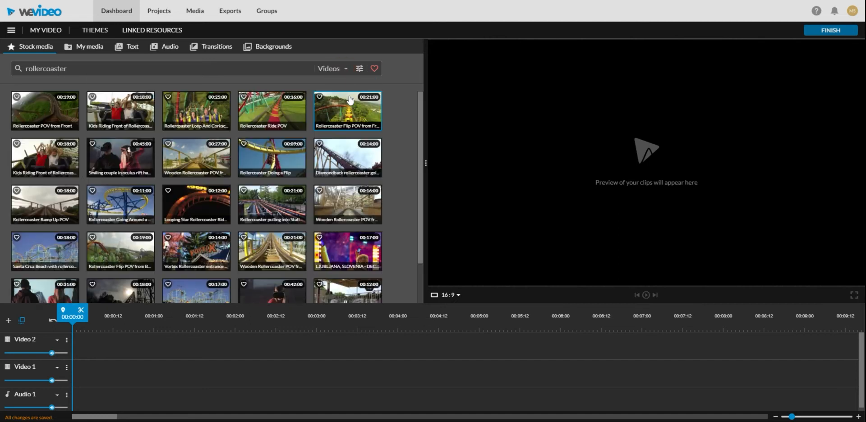
pyautogui.moveTo(421, 126); pyautogui.dragTo(421, 170)
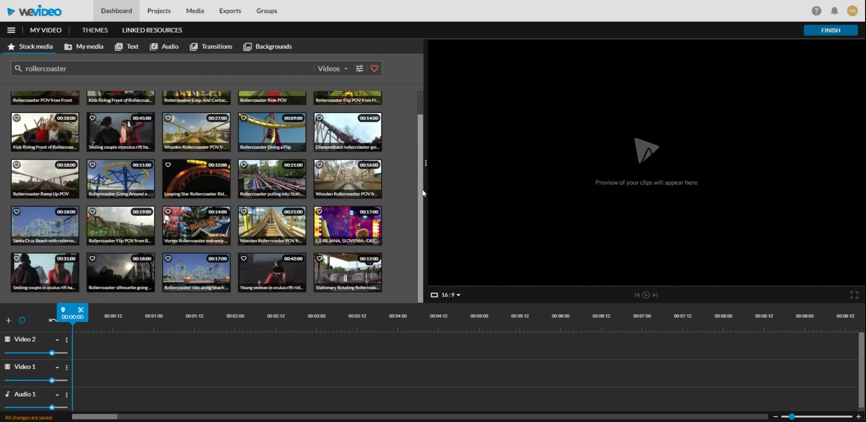
# - Filter the rollercoaster stock results by images and by audio, and set the filter back to All
pyautogui.click(332, 69)
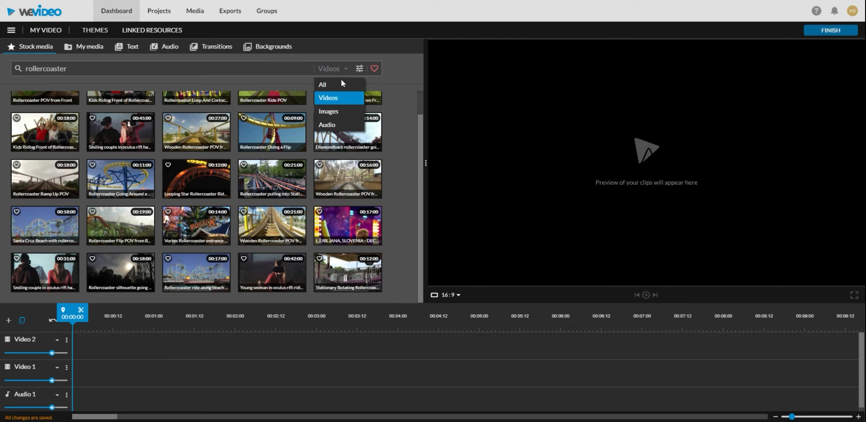
pyautogui.click(335, 110)
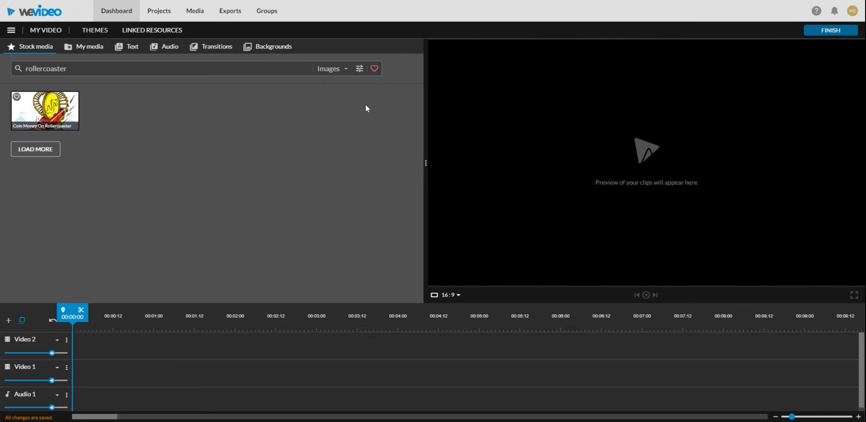
pyautogui.click(344, 70)
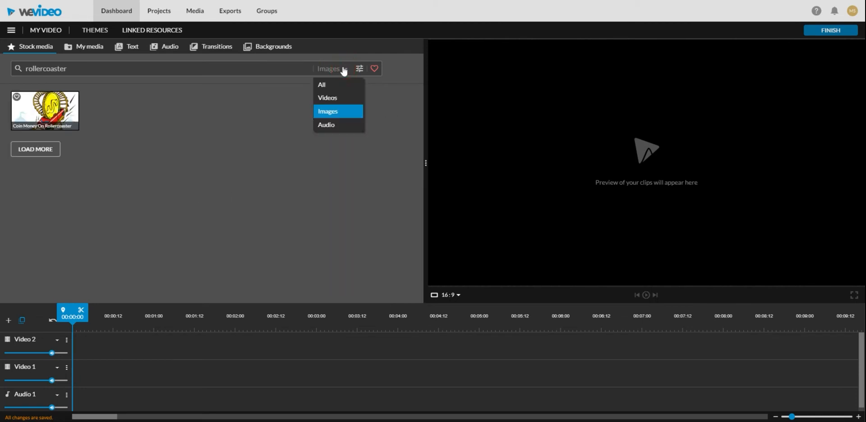
pyautogui.click(343, 128)
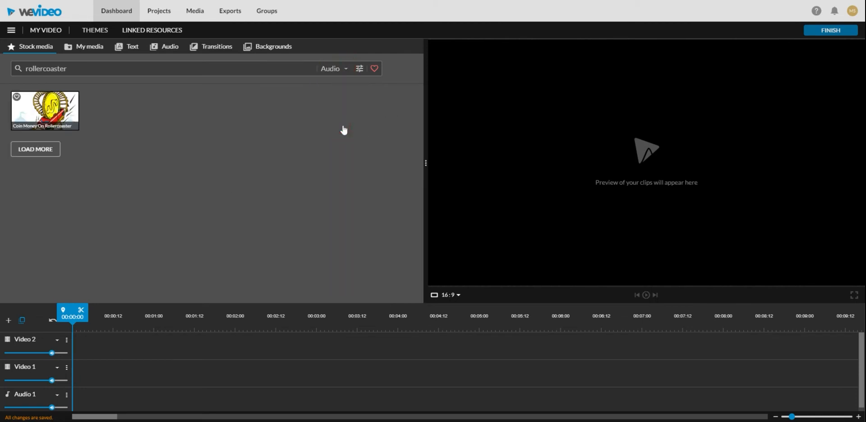
pyautogui.click(338, 71)
pyautogui.click(335, 84)
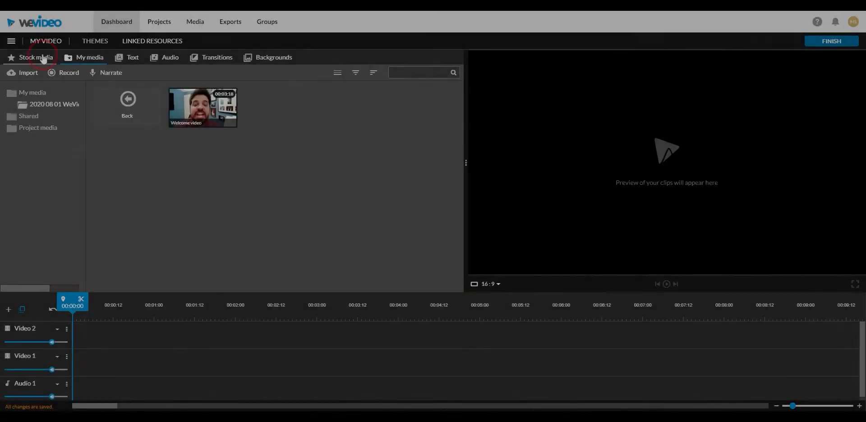
# - Search the stock media library for dogs
pyautogui.click(44, 58)
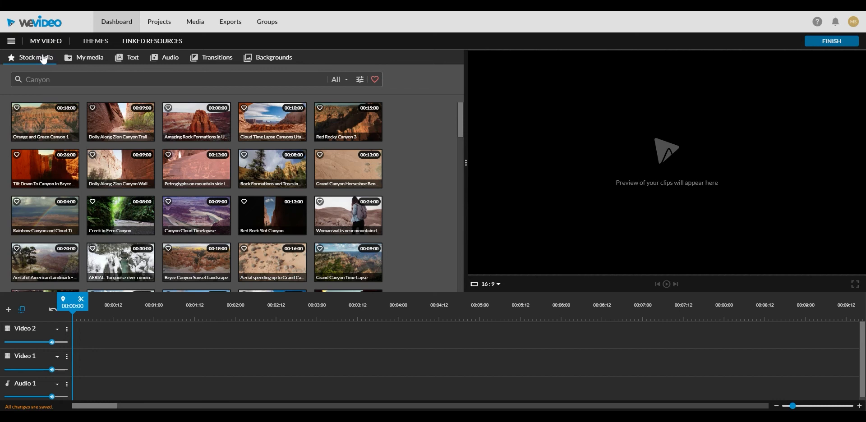
pyautogui.write('d')
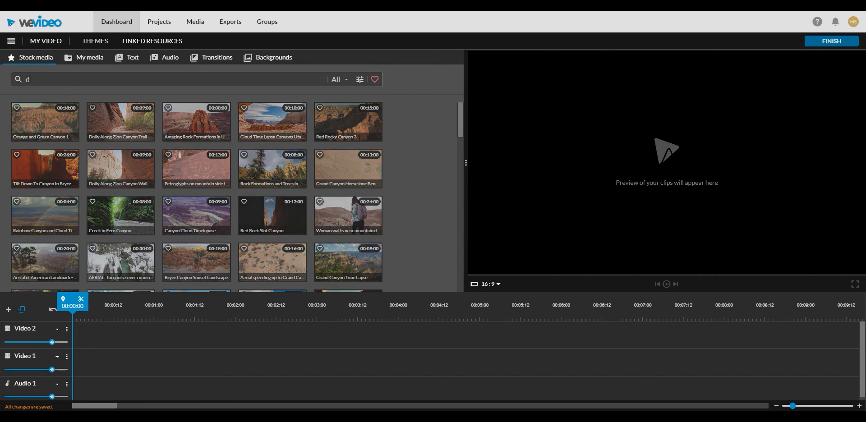
pyautogui.press('Return')
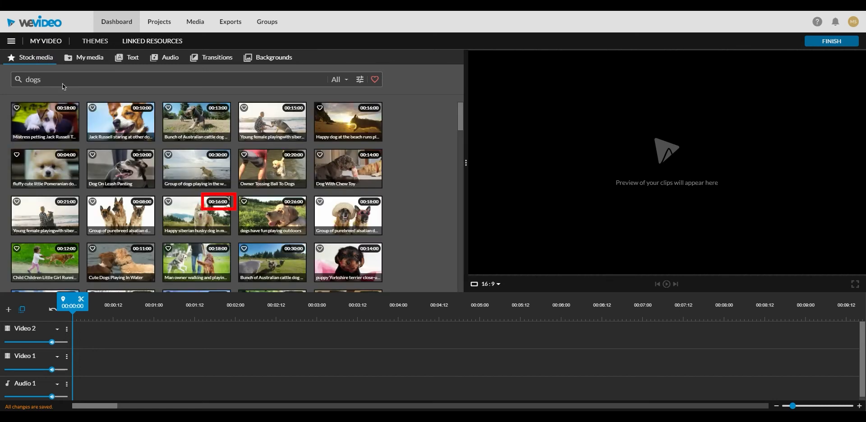
# - Preview the puppy Yorkshire terrier stock video, place it at the start of Video 1, and play the timeline
pyautogui.click(356, 256)
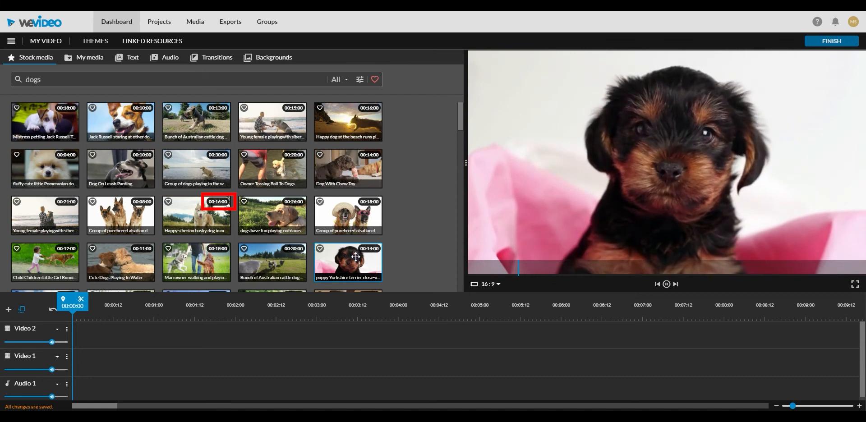
pyautogui.click(357, 257)
pyautogui.moveTo(357, 256); pyautogui.dragTo(83, 359)
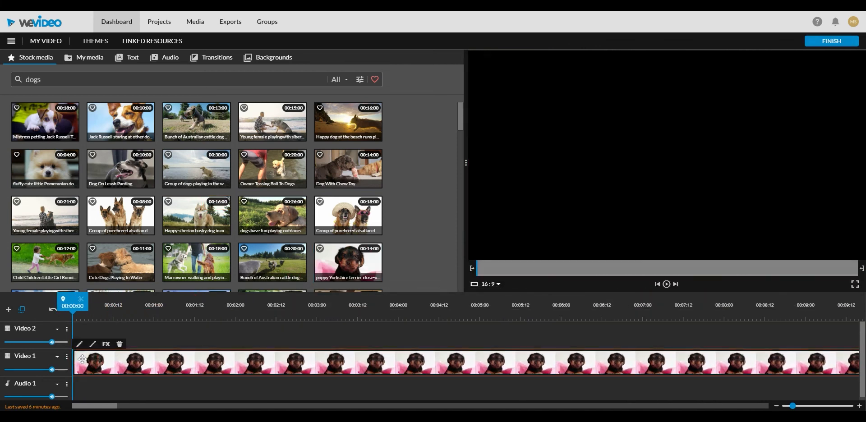
pyautogui.press('space')
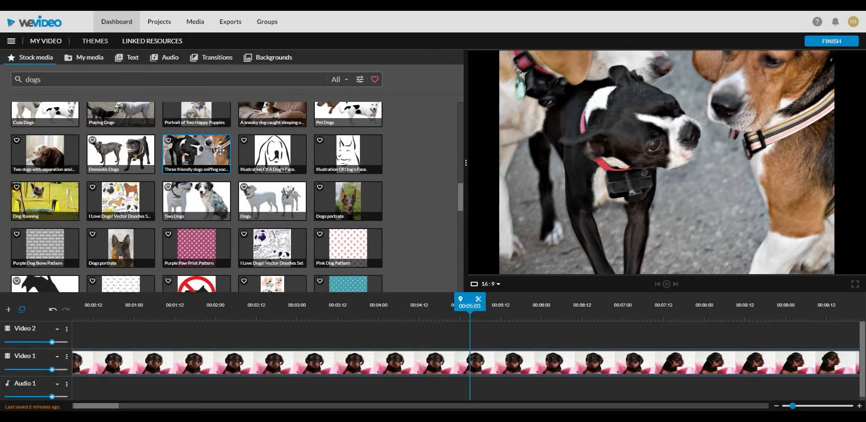
# - Preview the Dogs and I Love Dogs! Vector Doodles Set stock images among the dogs results
pyautogui.click(263, 192)
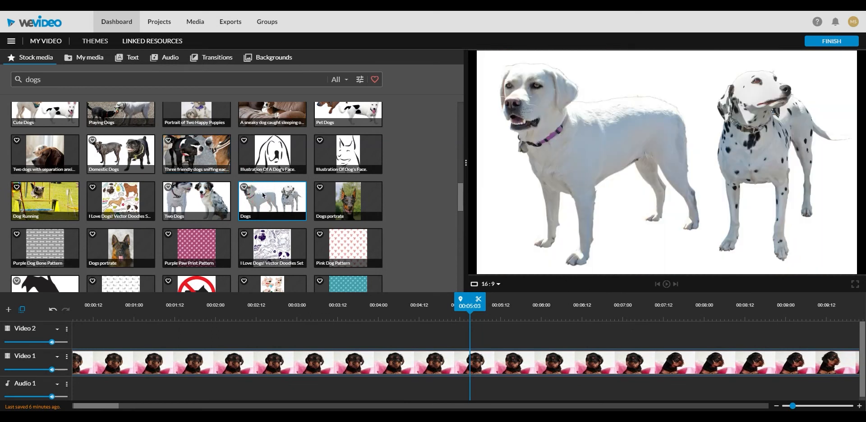
pyautogui.click(264, 239)
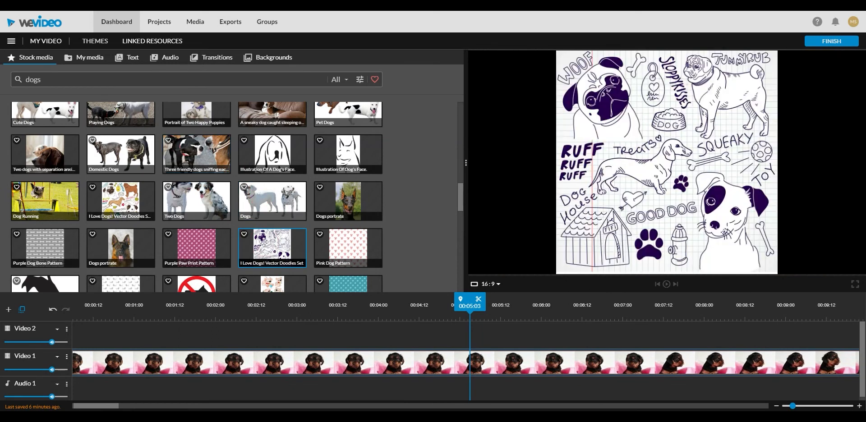